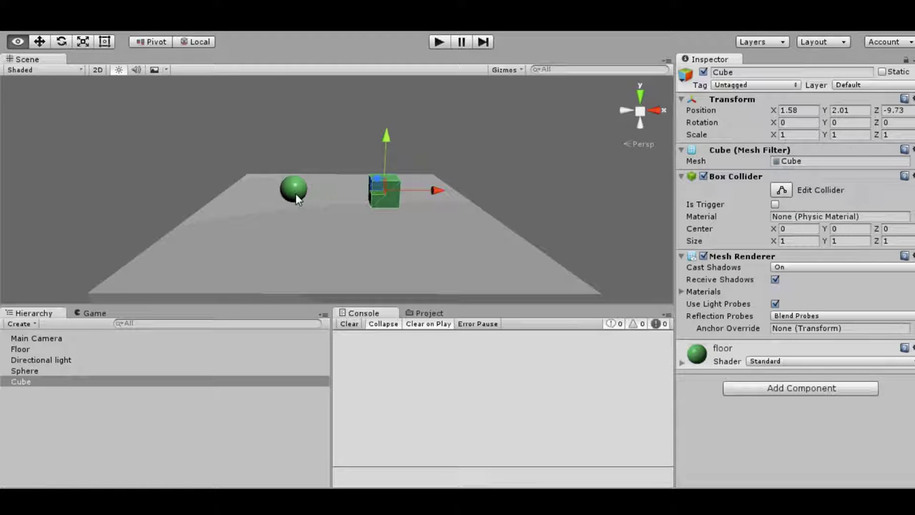
Step: Inspect the green sphere and the cube in the Scene view, ending with the sphere selected
click(295, 193)
scroll(298, 191, up, 3)
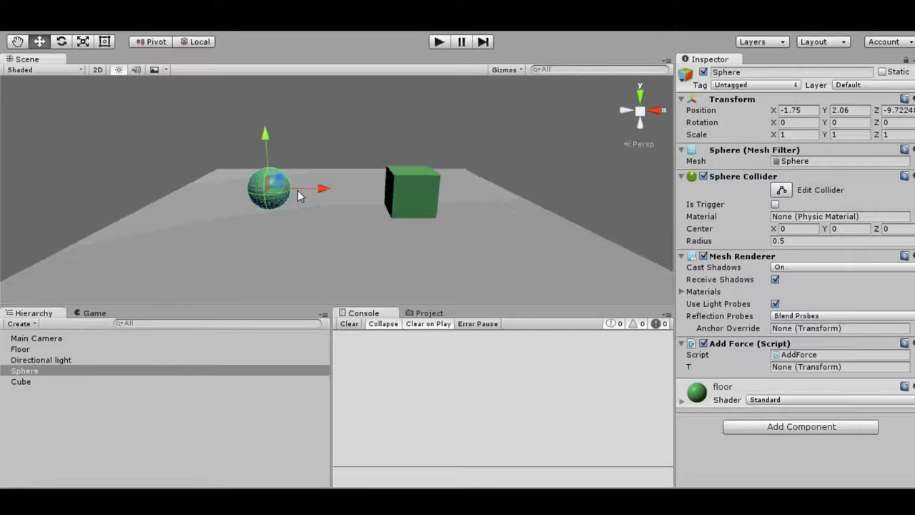
scroll(297, 190, up, 2)
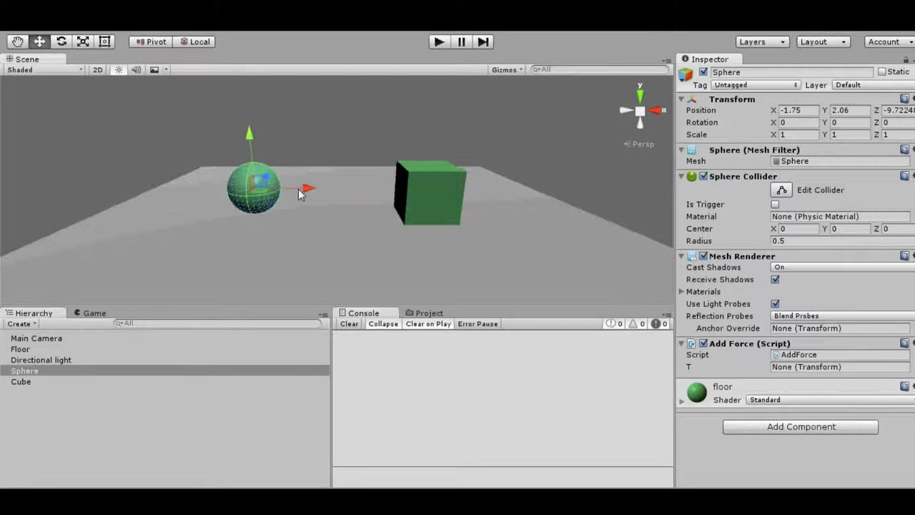
click(403, 187)
click(256, 199)
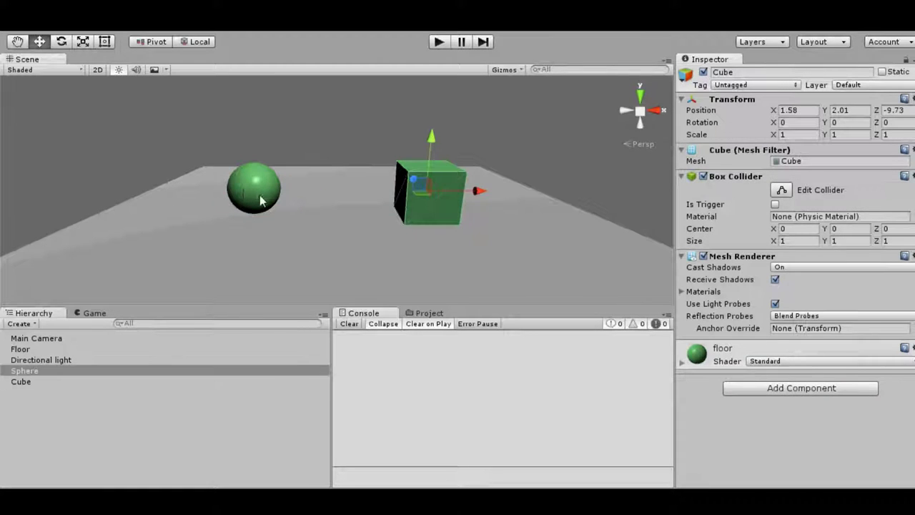
click(446, 179)
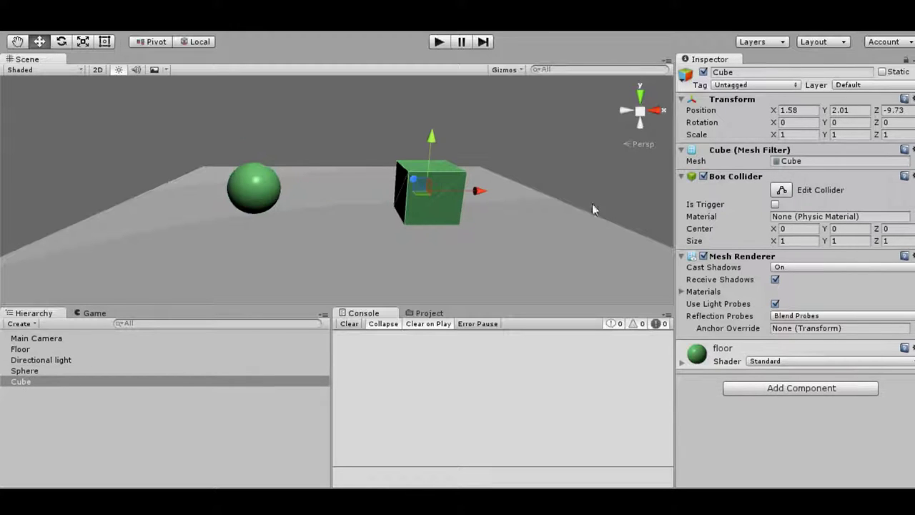
click(264, 195)
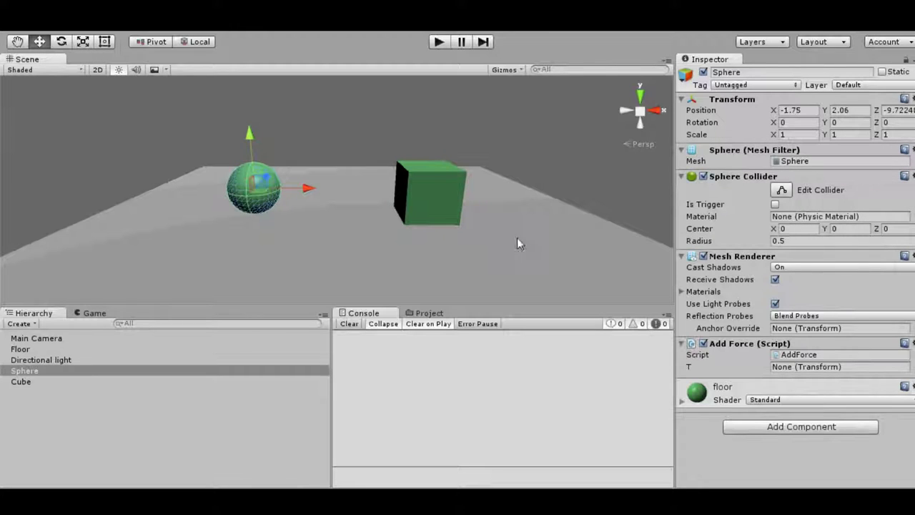
Step: Play the scene until the sphere reaches the cube, then stop playback
click(438, 44)
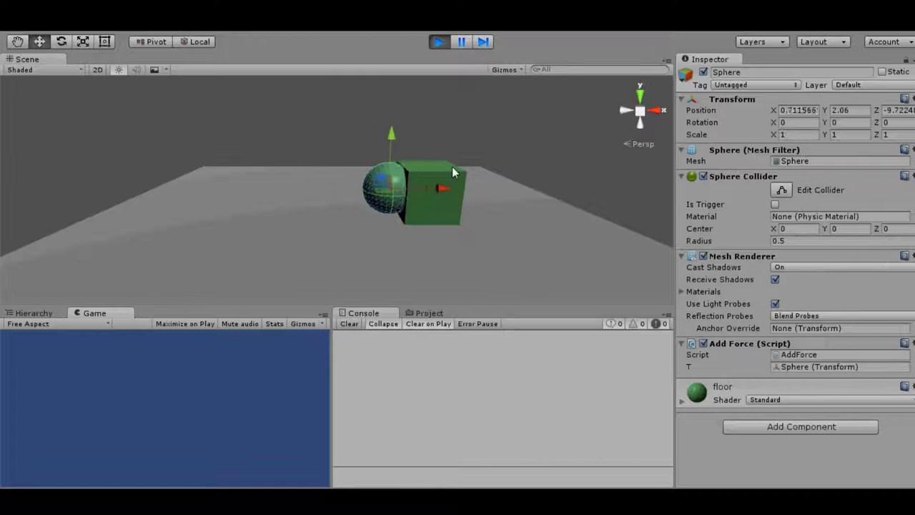
click(437, 41)
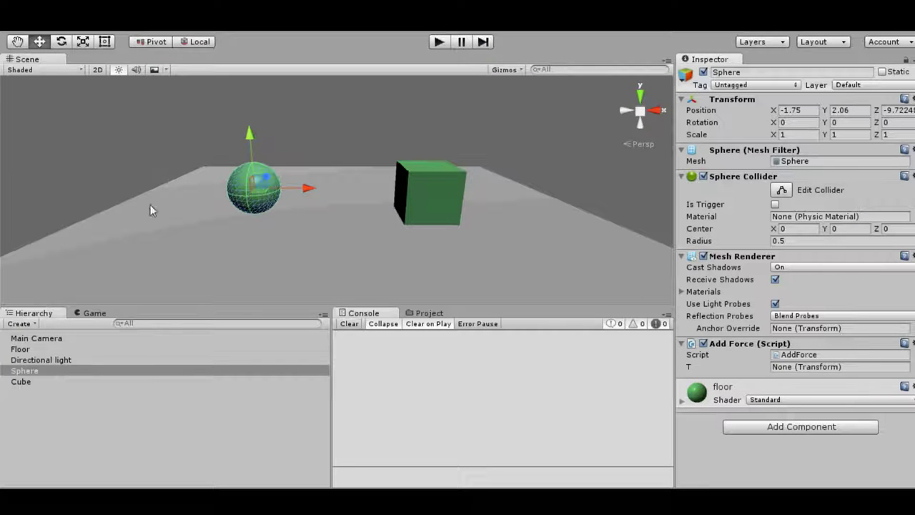
Step: Review the t.Translate(Time.deltaTime,0f,0f) line in AddForce.cs, save the script, and return to Unity
key(alt+Tab)
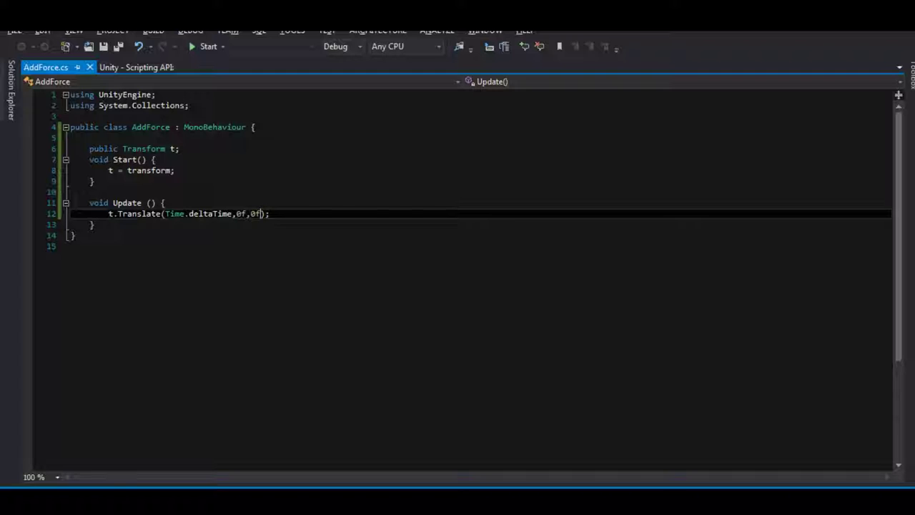
drag(104, 214, 160, 215)
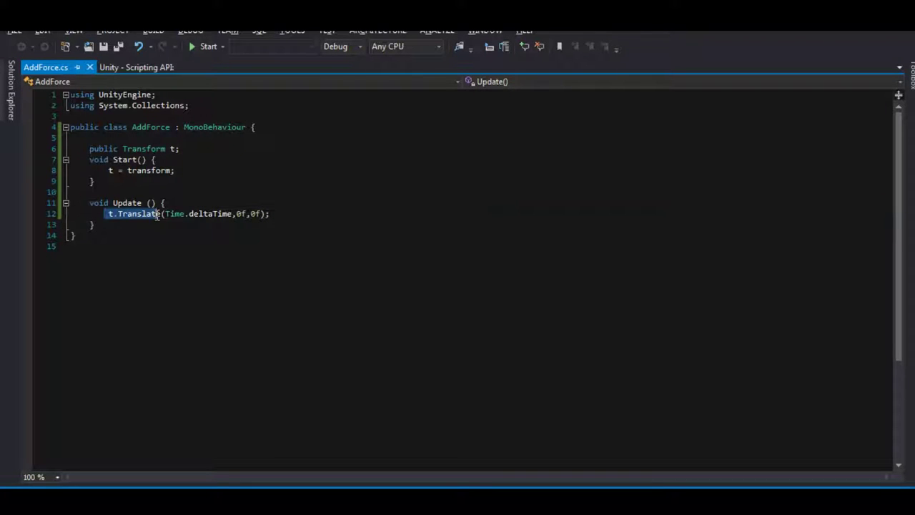
click(167, 215)
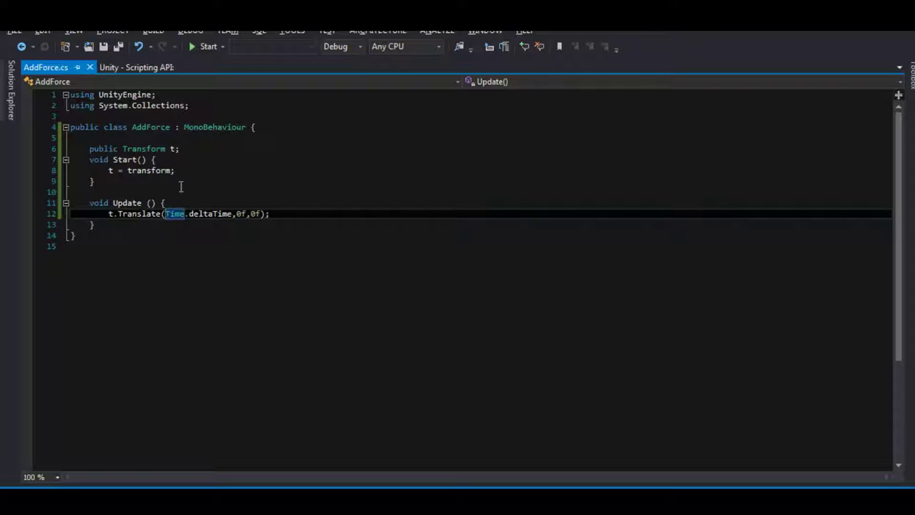
click(198, 205)
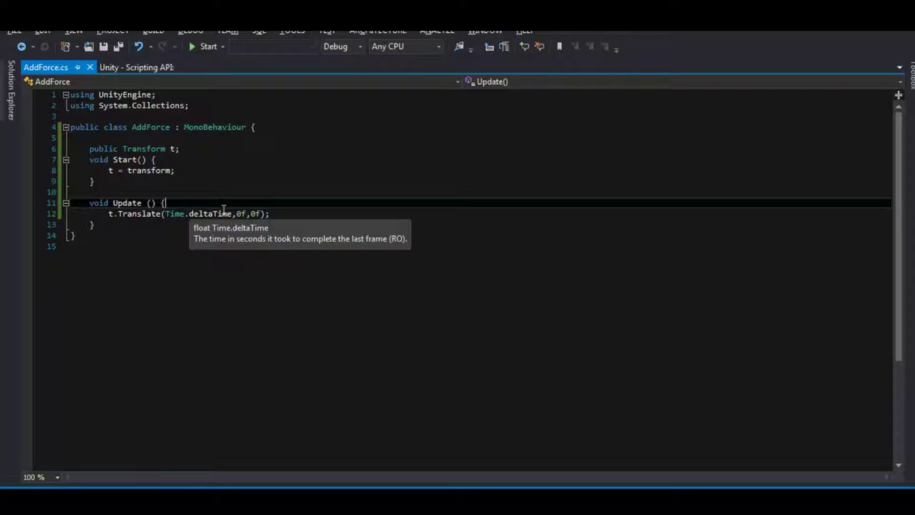
key(ctrl+s)
key(alt+Tab)
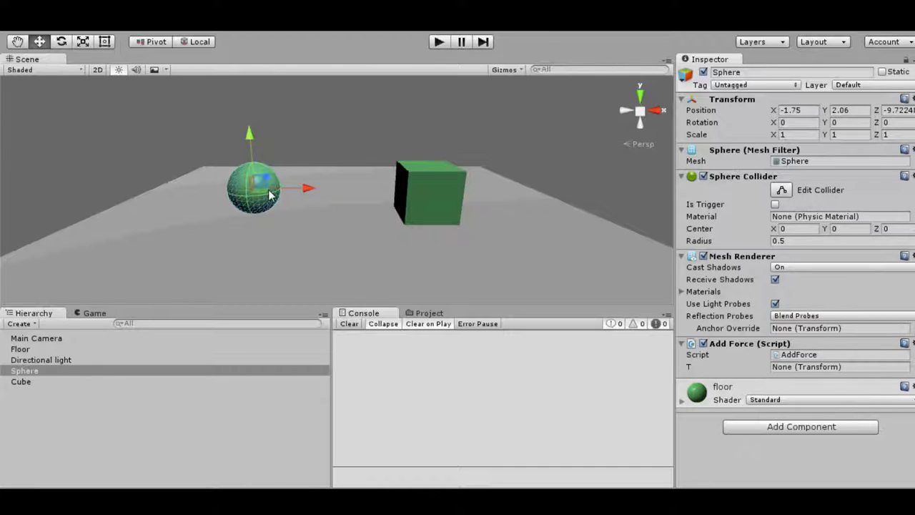
Step: Add a Rigidbody with Use Gravity off to the cube and start a test run
click(412, 190)
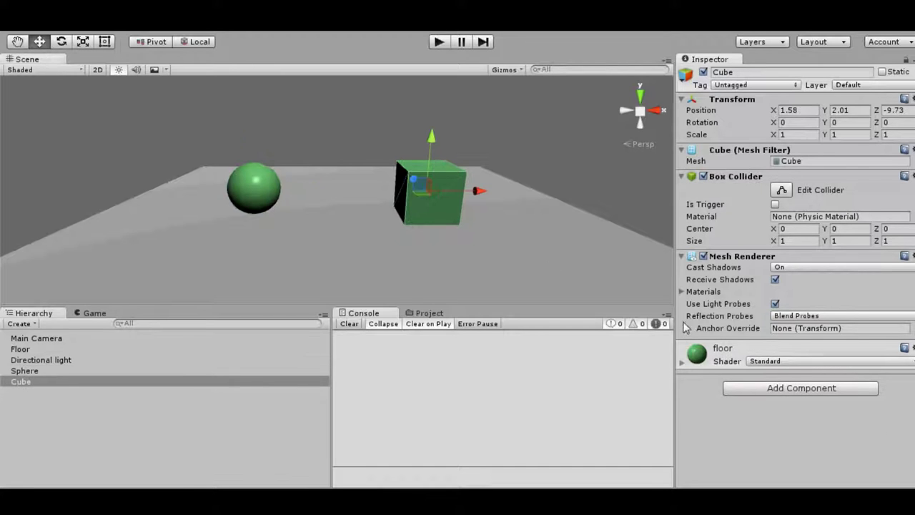
click(739, 388)
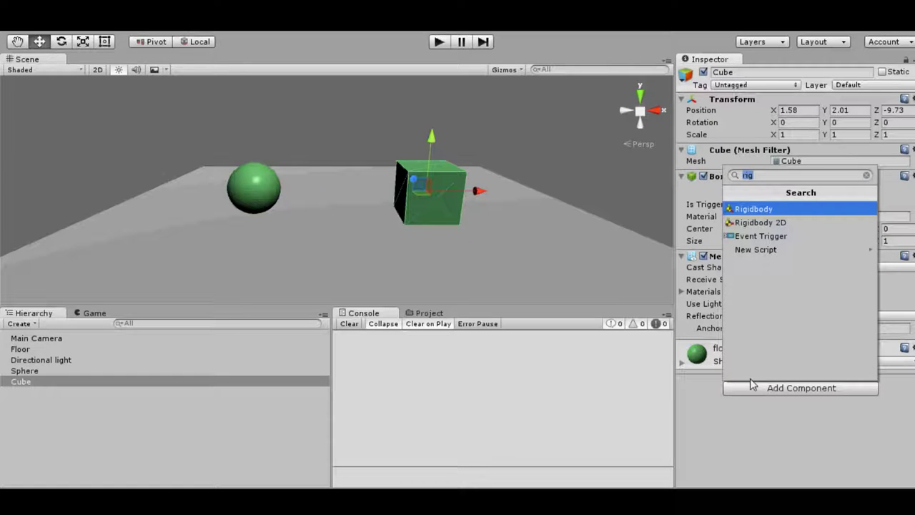
key(Return)
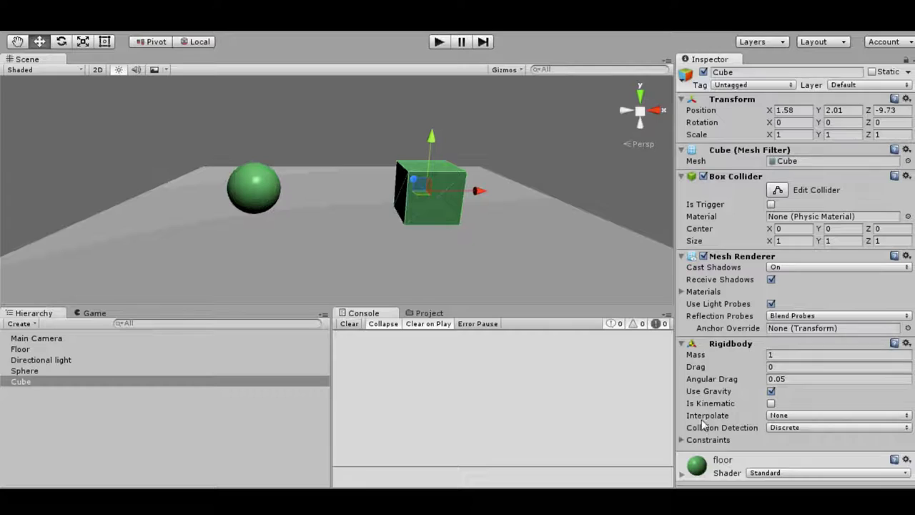
click(771, 391)
click(438, 43)
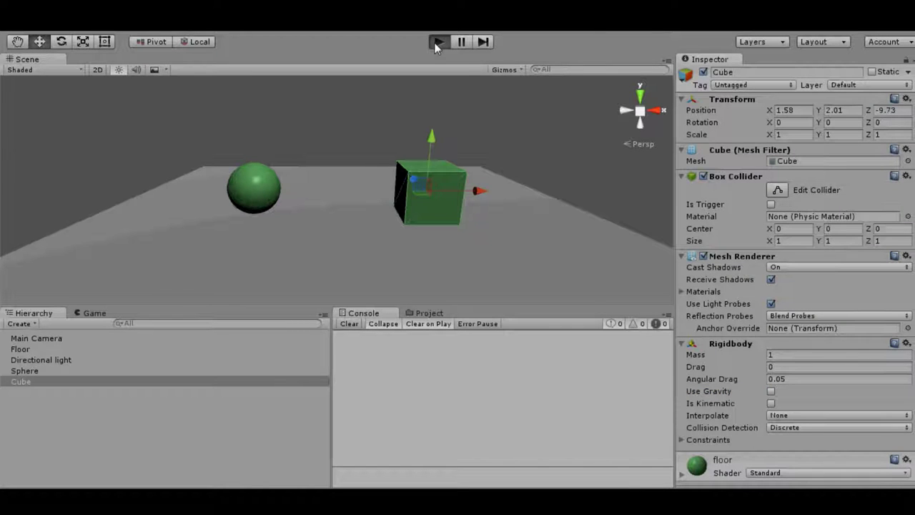
click(438, 43)
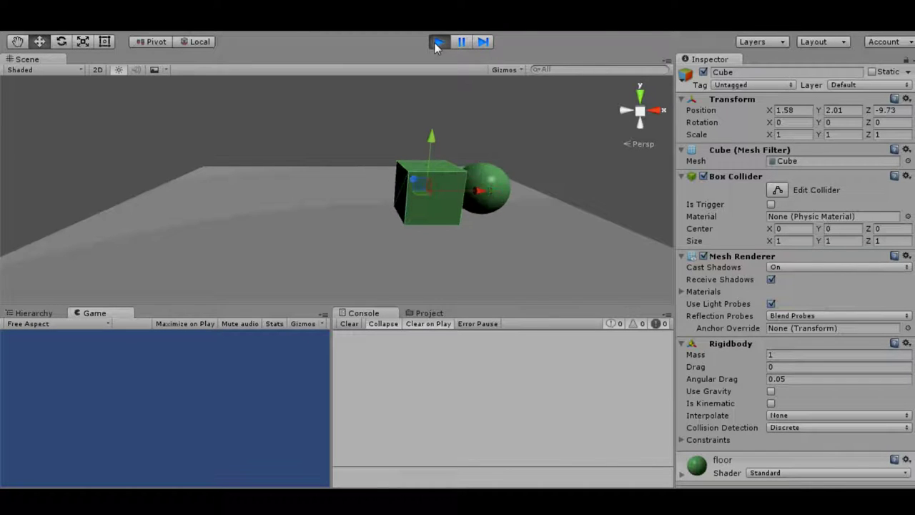
click(436, 43)
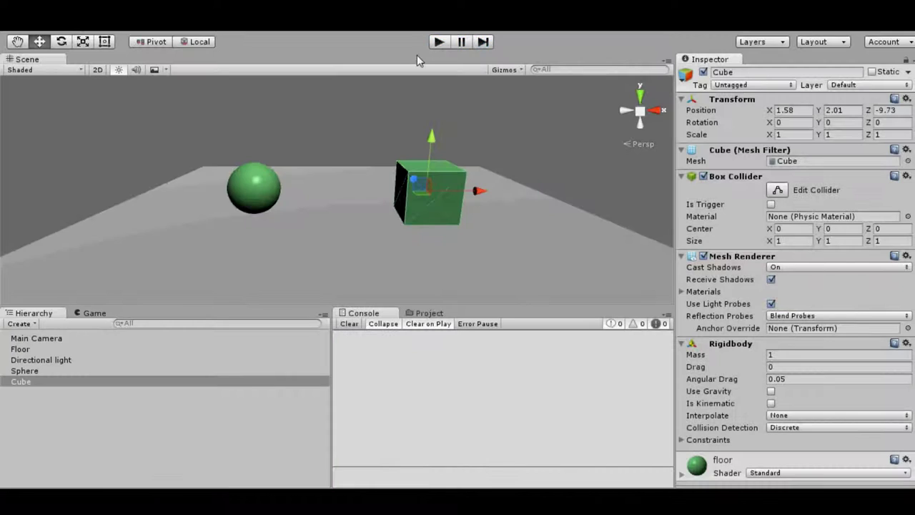
click(263, 194)
click(416, 183)
click(252, 197)
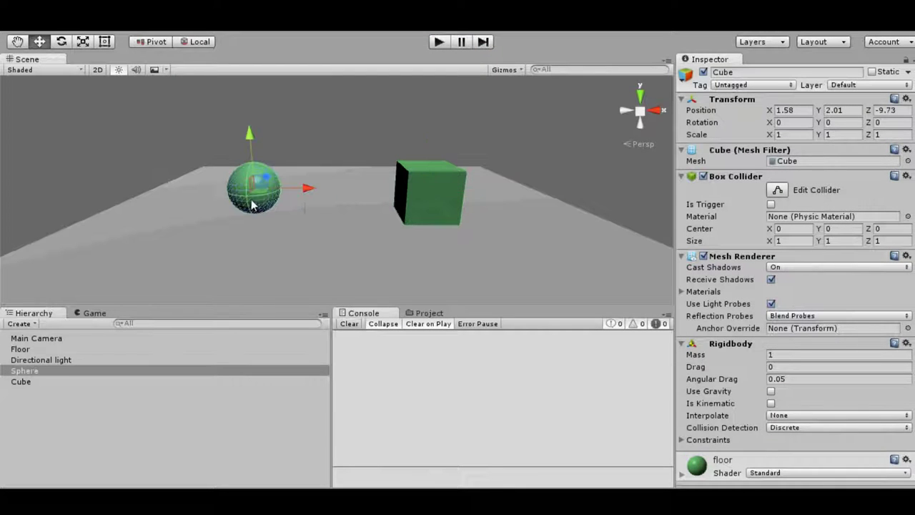
click(444, 195)
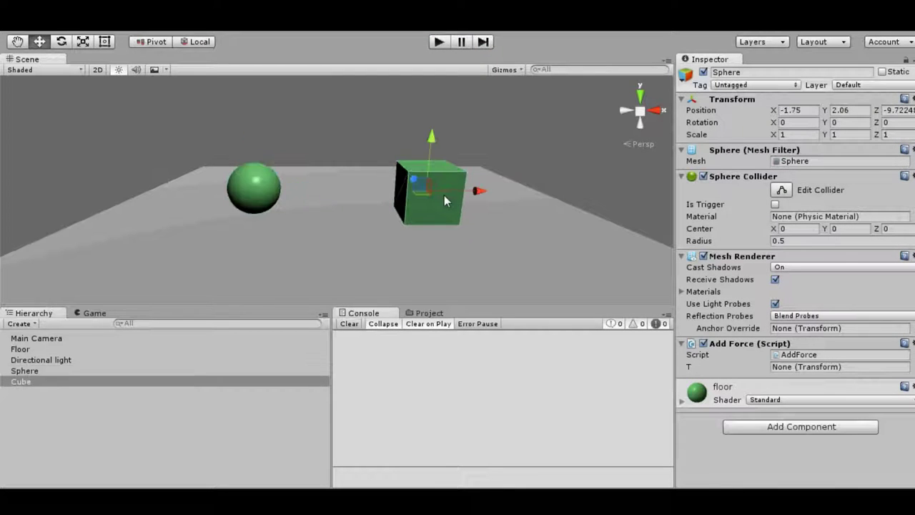
Step: Remove the cube's Rigidbody and give the sphere a Rigidbody with Use Gravity off
click(907, 343)
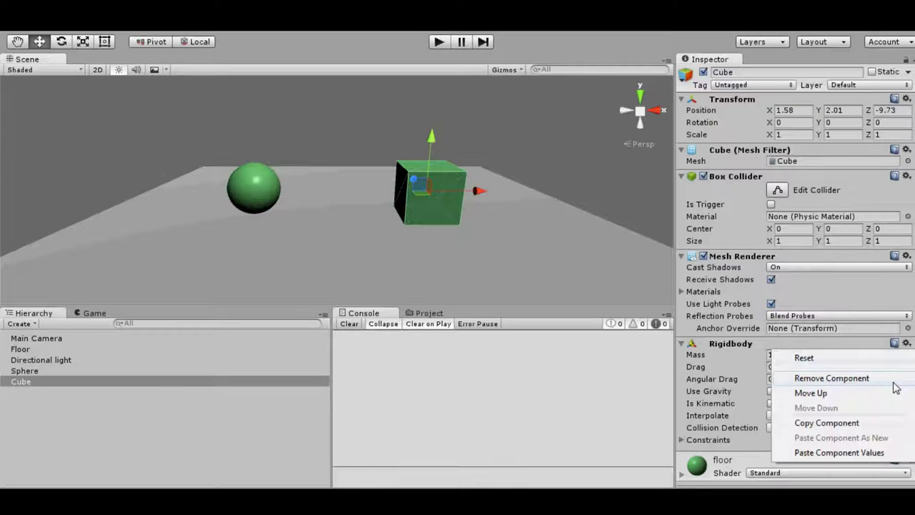
click(883, 384)
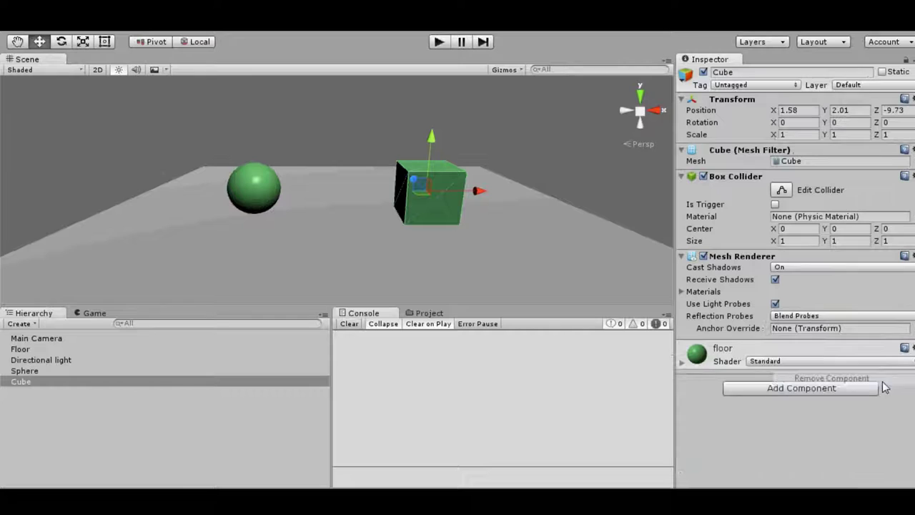
click(248, 196)
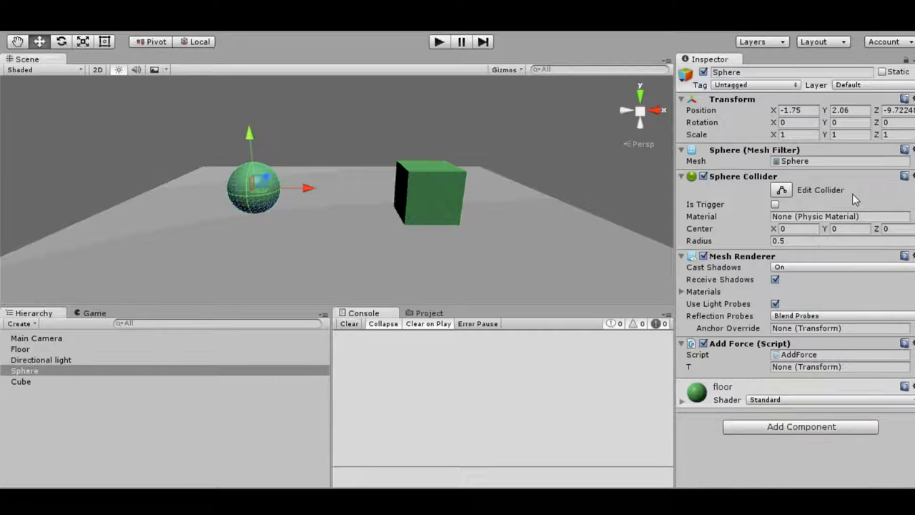
click(729, 426)
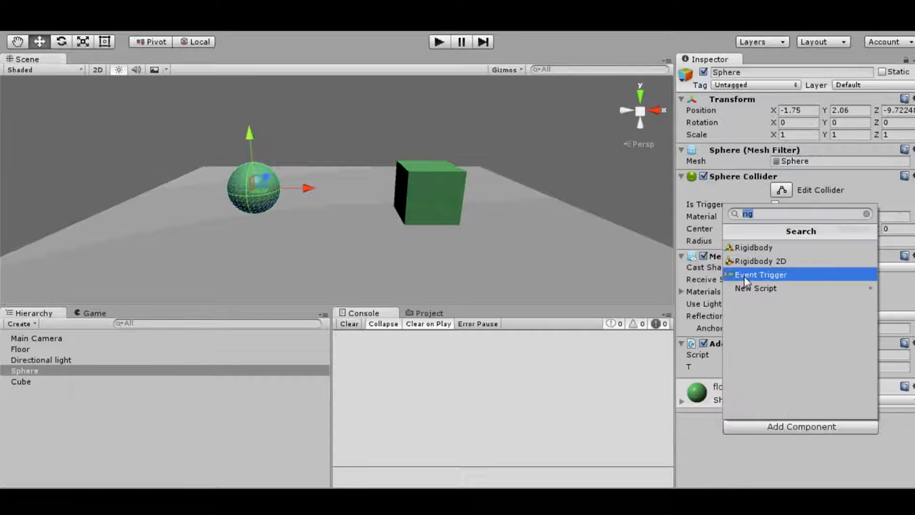
click(757, 247)
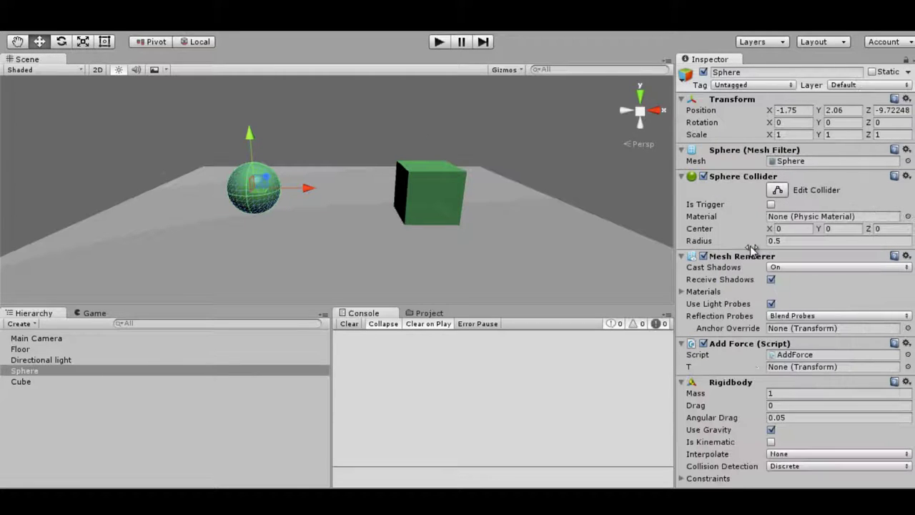
click(771, 430)
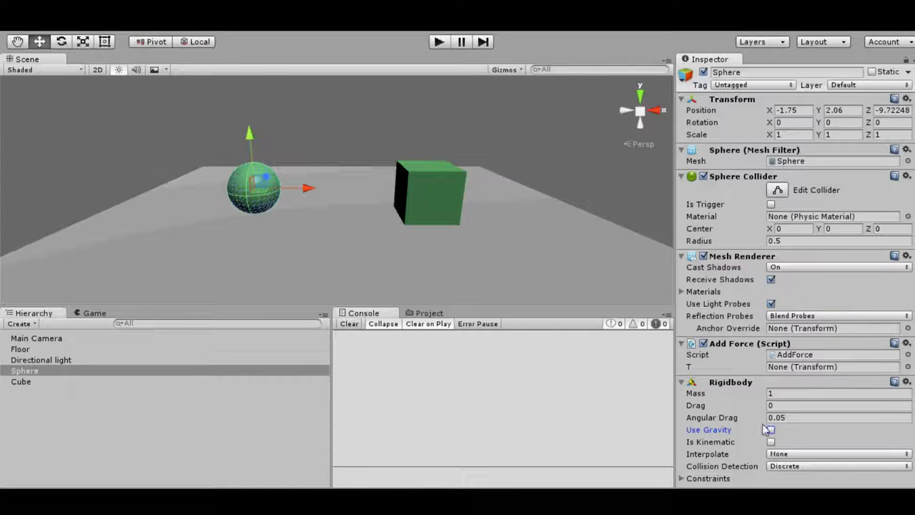
click(439, 42)
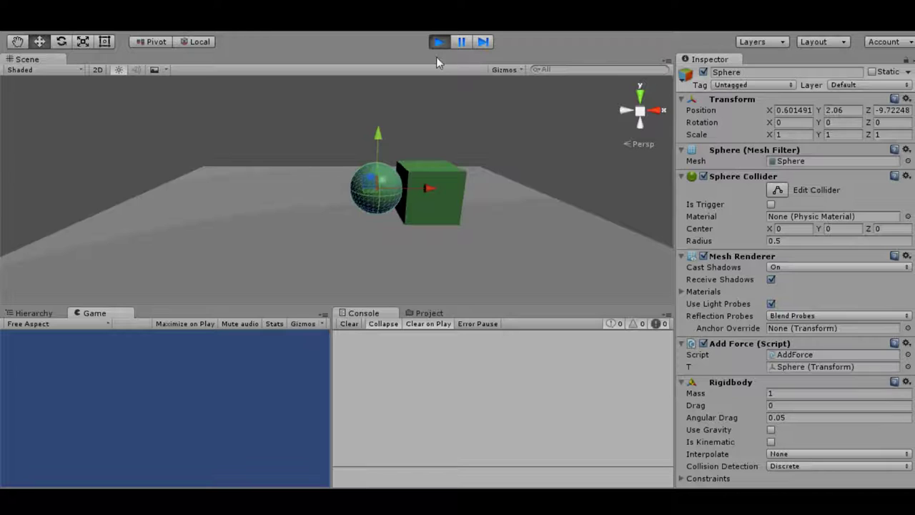
click(442, 44)
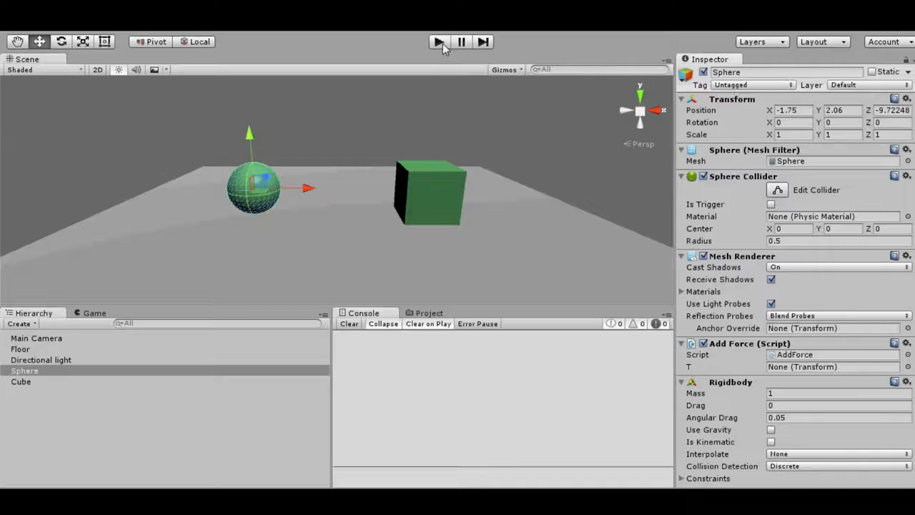
click(437, 204)
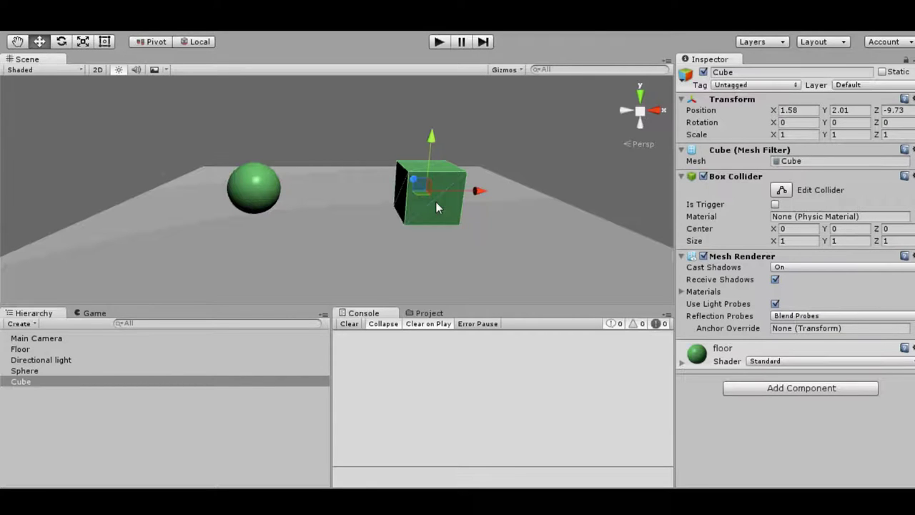
Step: Select the sphere to review its Rigidbody and AddForce components, then open the Edit menu
click(256, 190)
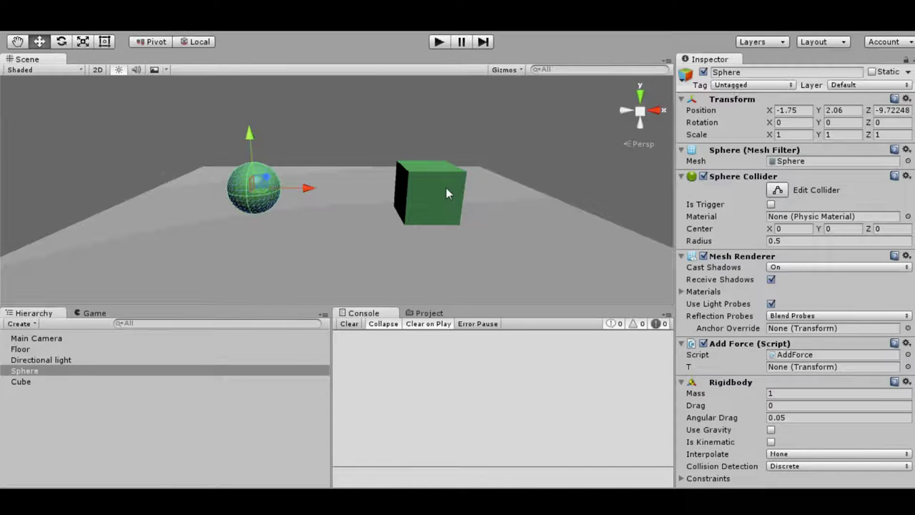
scroll(793, 286, down, 3)
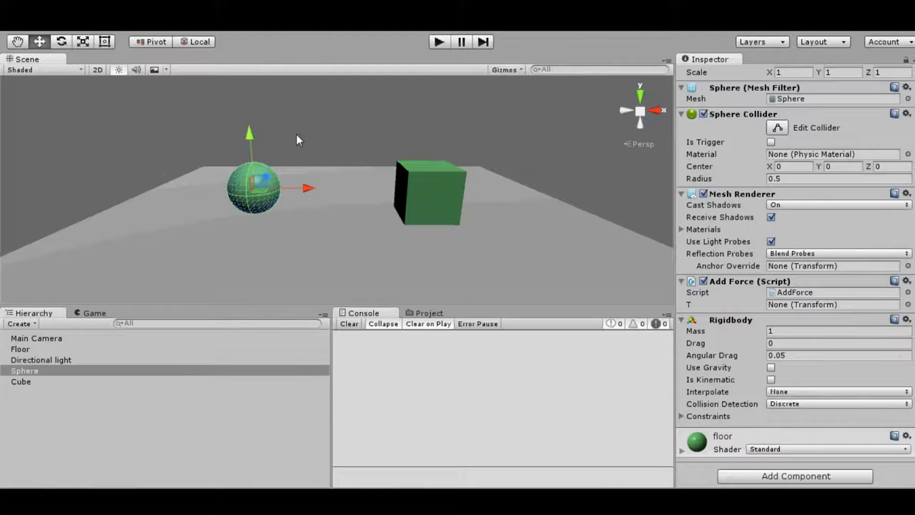
click(40, 32)
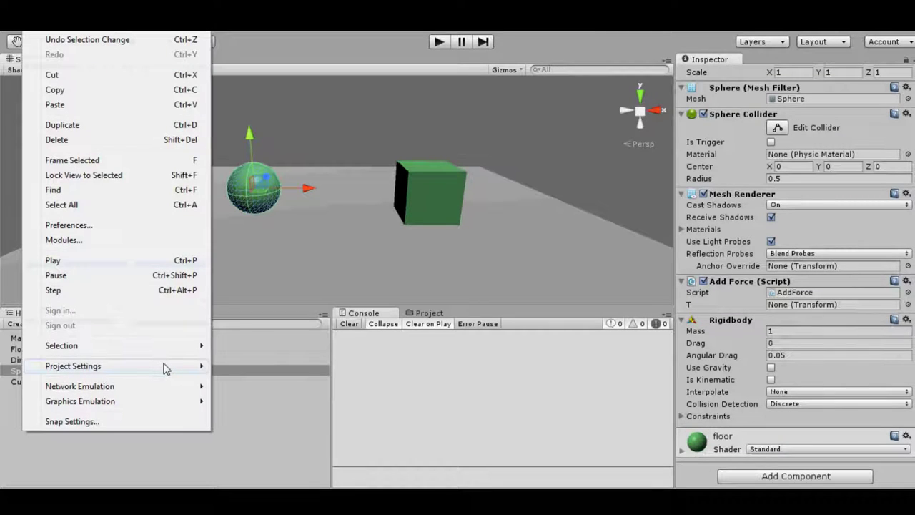
Step: Set the Physics Sleep Threshold in Project Settings to 0, then select the cube
mouse_move(163, 367)
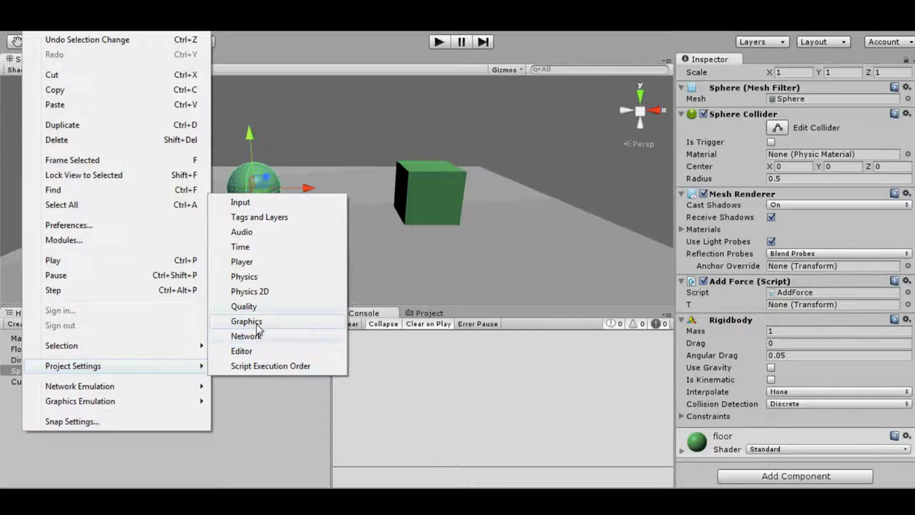
click(276, 277)
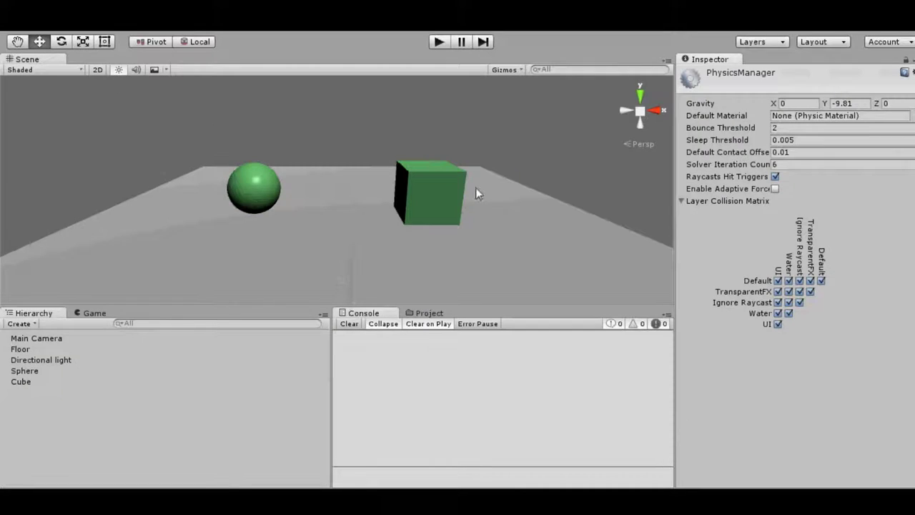
click(798, 140)
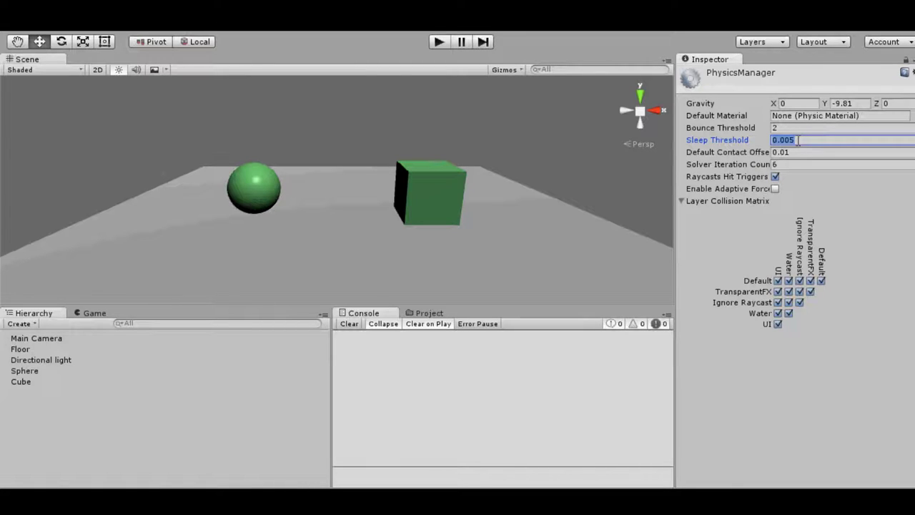
text(0)
click(447, 179)
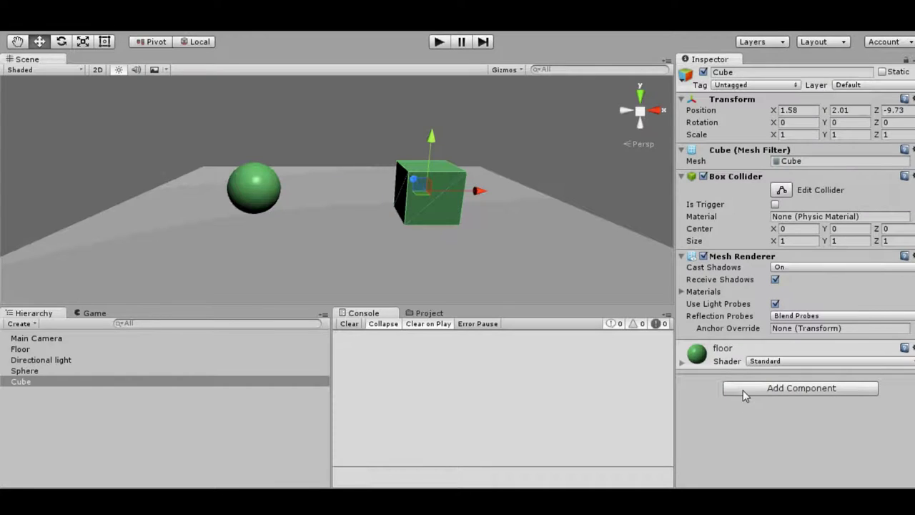
Step: Add a Rigidbody to the cube via the 'rig' component search
click(743, 389)
text(rig)
key(Return)
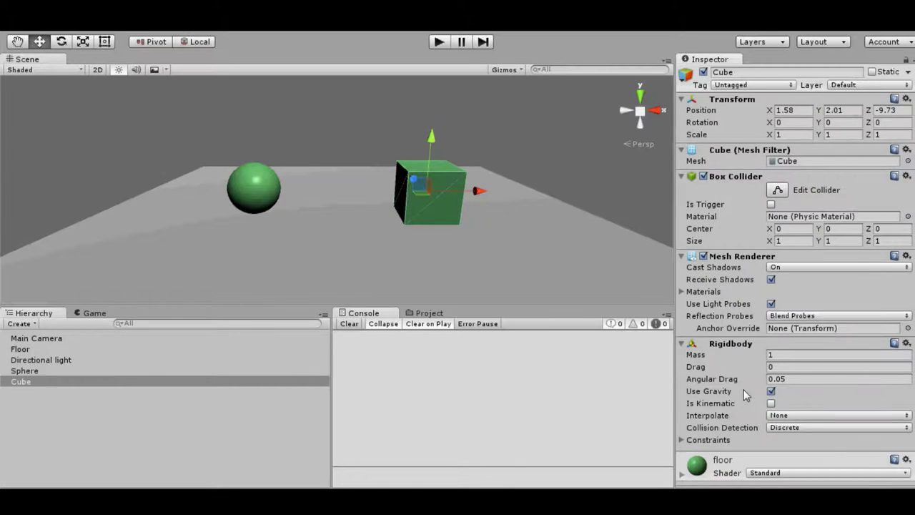
Step: Remove the sphere's Rigidbody, then play and stop the scene to watch it push the cube
click(252, 188)
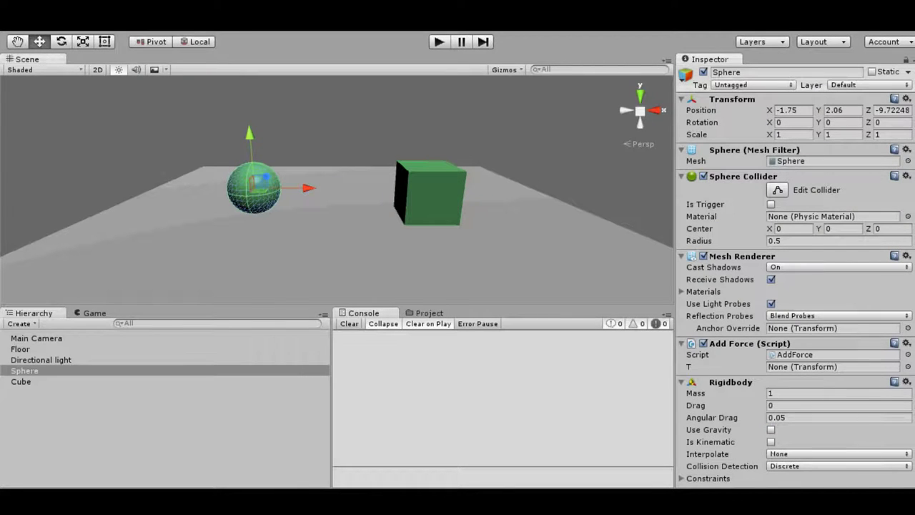
click(906, 382)
click(865, 414)
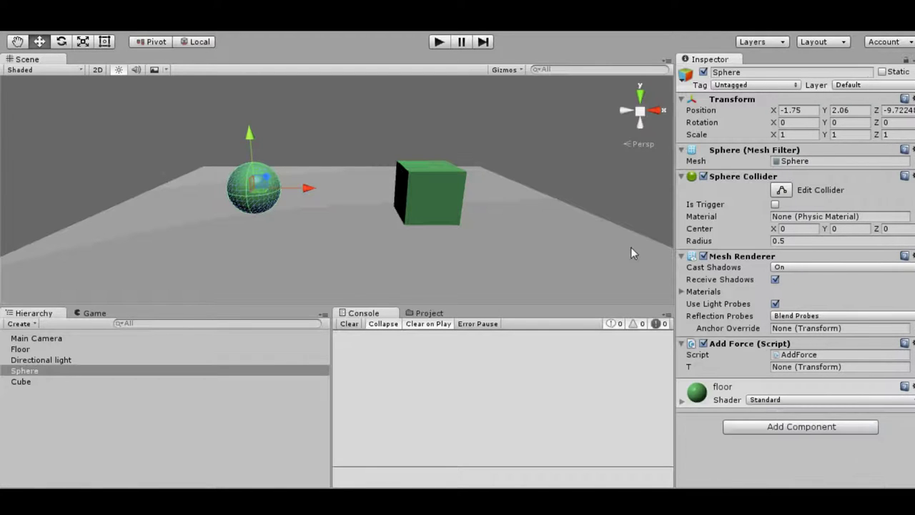
click(585, 158)
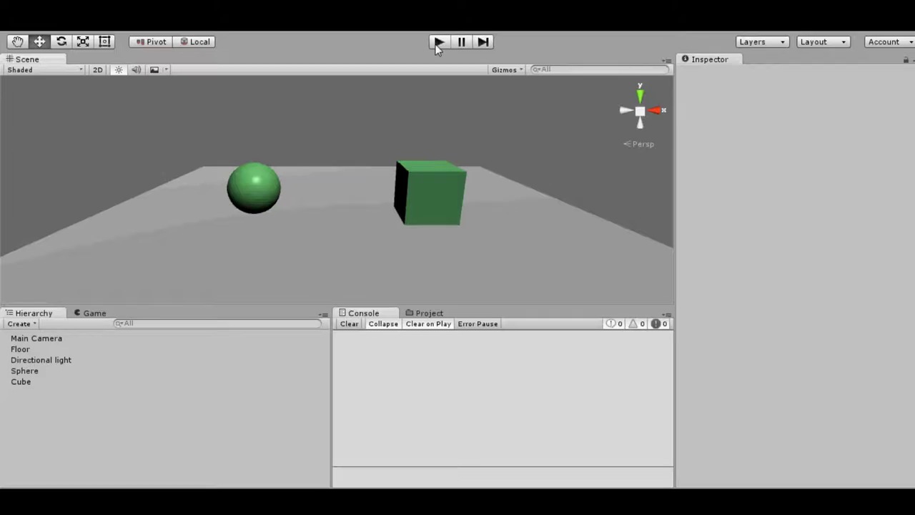
click(438, 42)
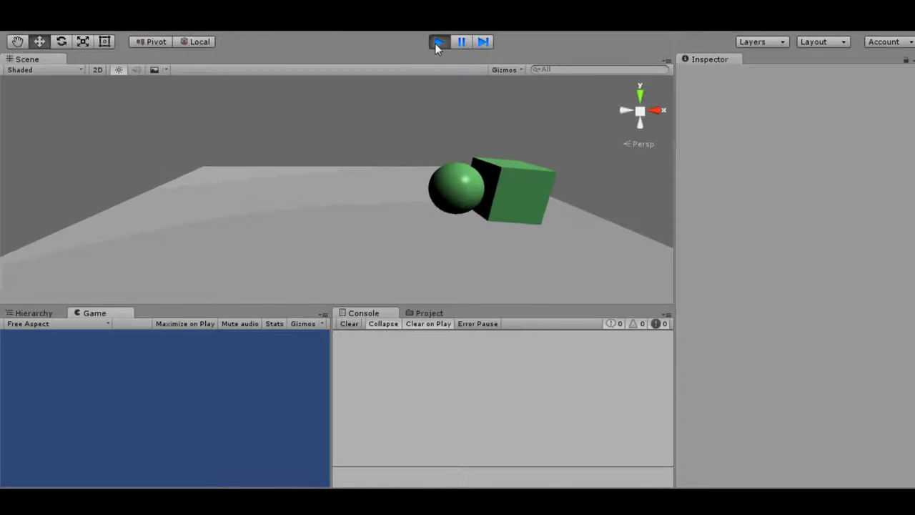
click(438, 42)
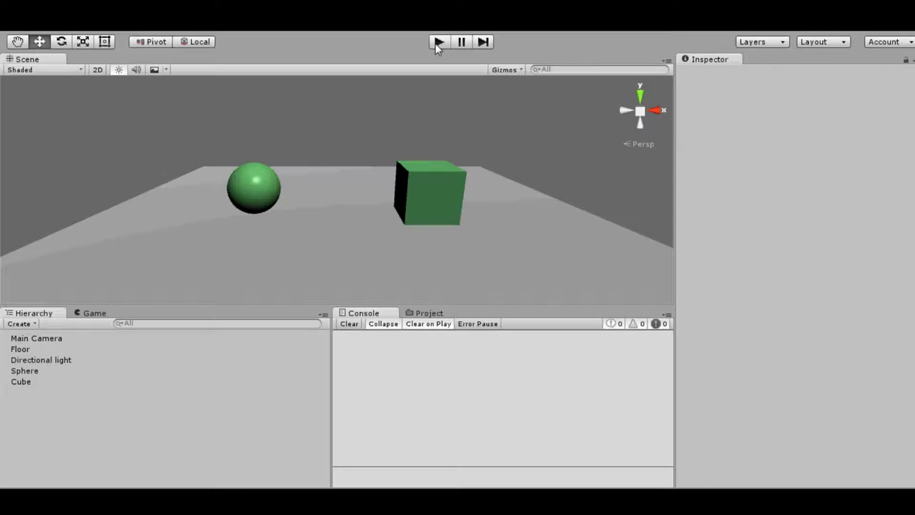
Step: Remove the Rigidbody component from the cube
click(433, 209)
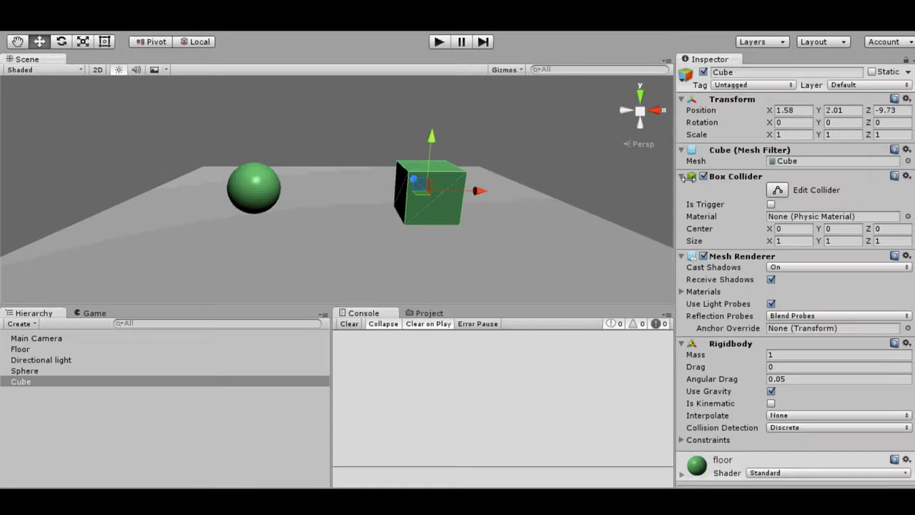
scroll(736, 258, down, 1)
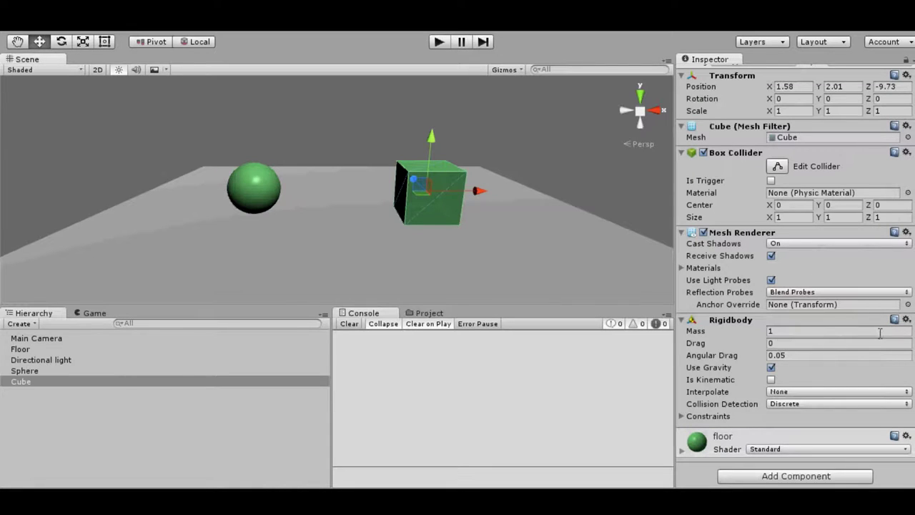
click(905, 320)
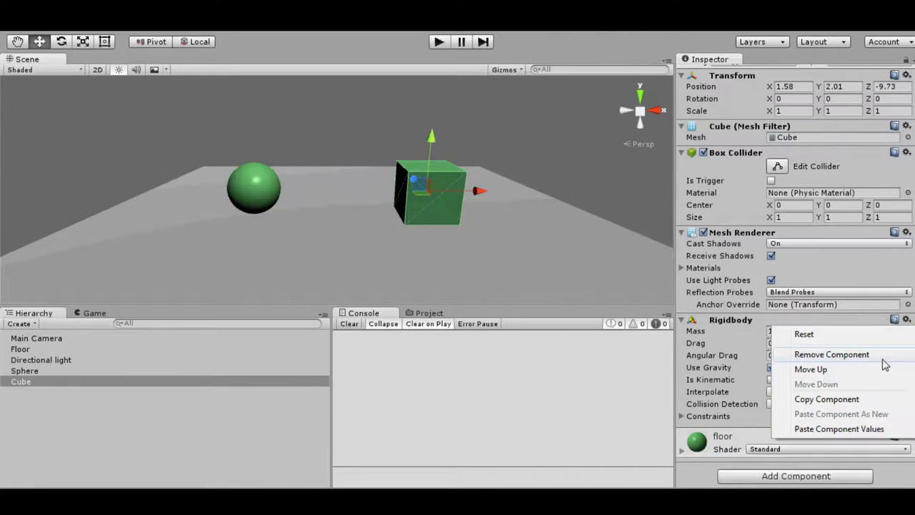
click(882, 355)
Step: Give the sphere a Rigidbody with Is Kinematic on and Use Gravity off
click(254, 189)
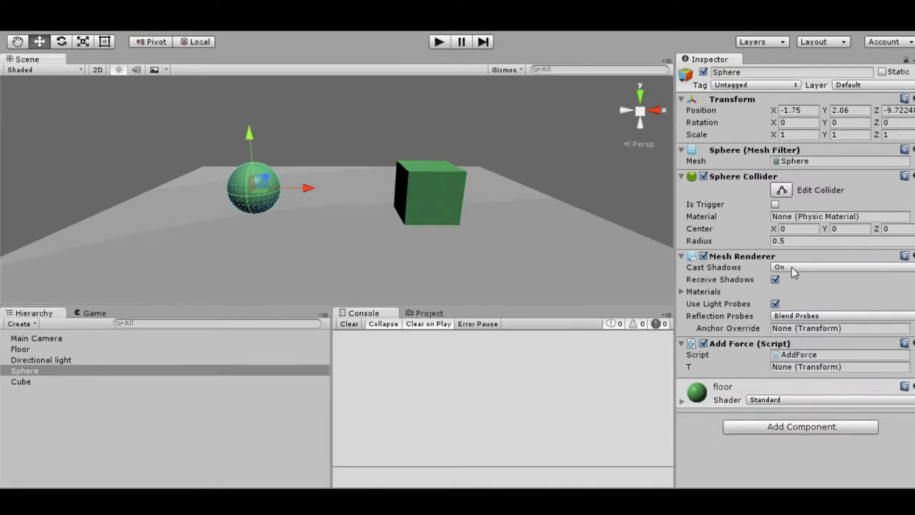
click(779, 425)
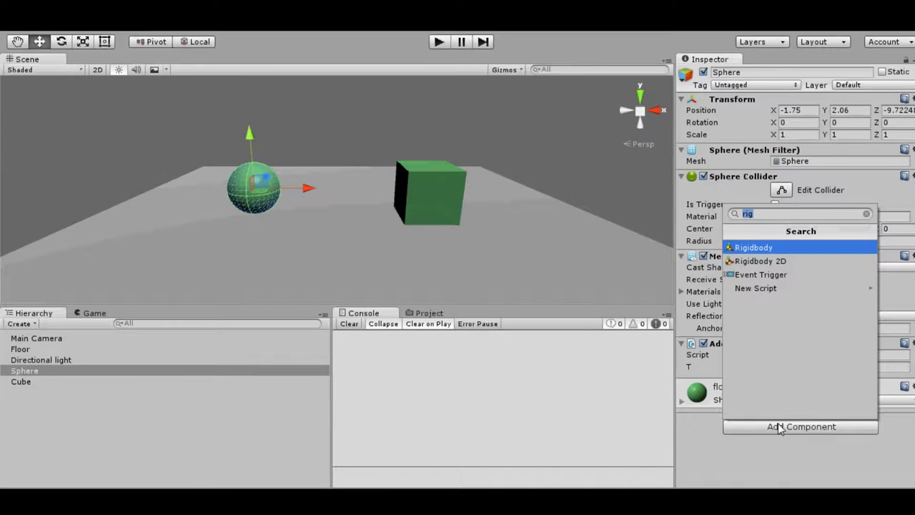
text(rigid)
key(Return)
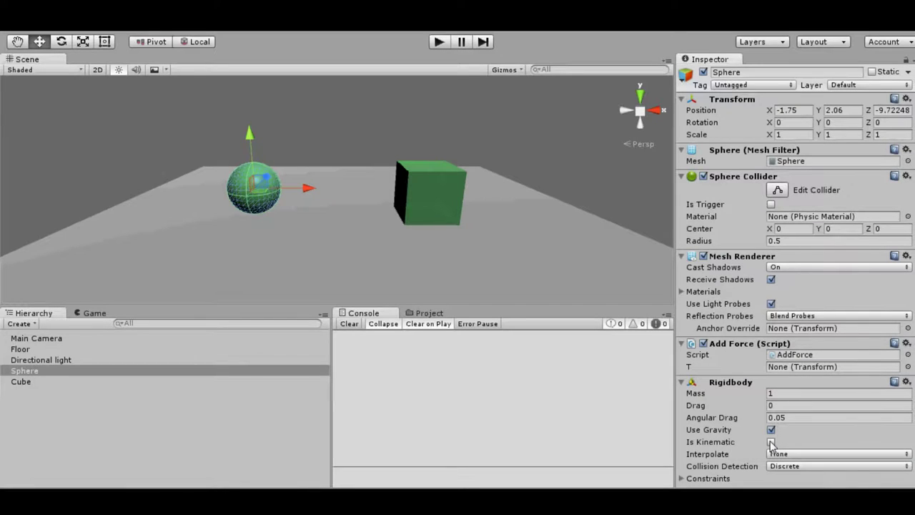
click(771, 441)
click(771, 430)
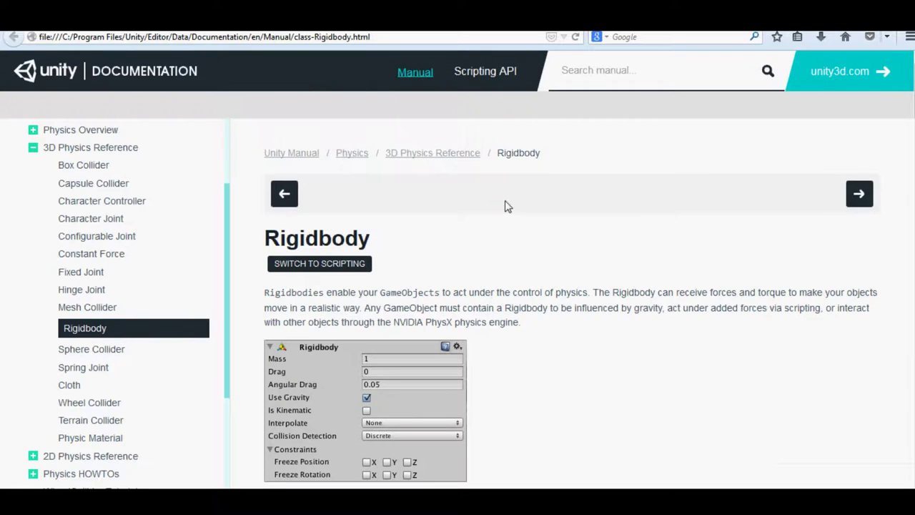
Step: Scroll to the Rigidbody Properties table and highlight the Is Kinematic description
scroll(573, 281, down, 10)
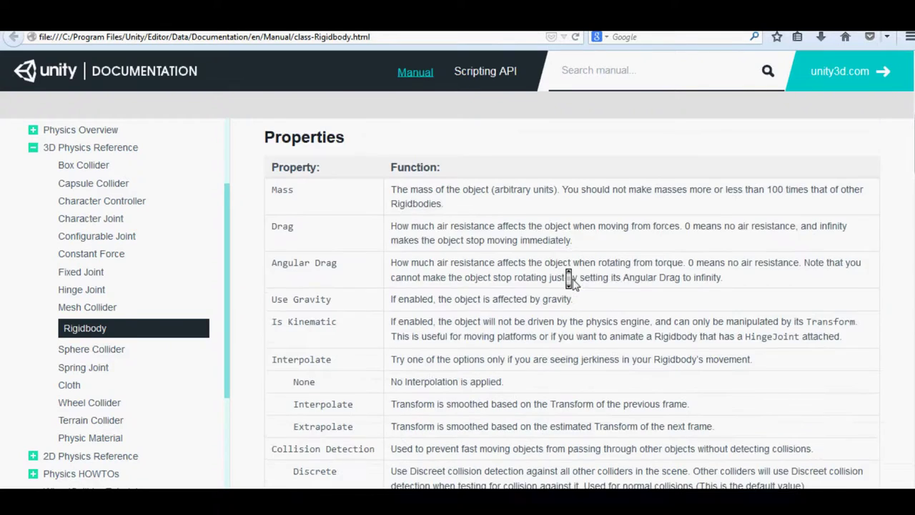
drag(392, 213, 811, 202)
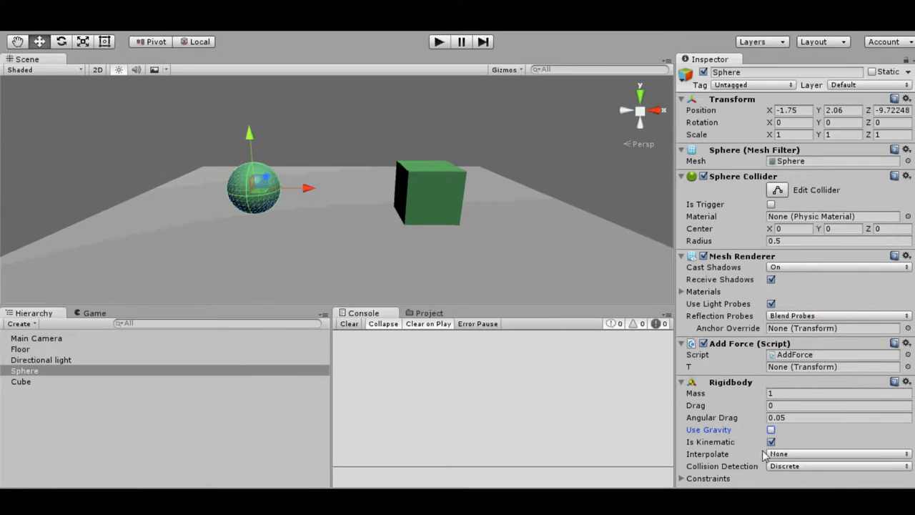
click(444, 45)
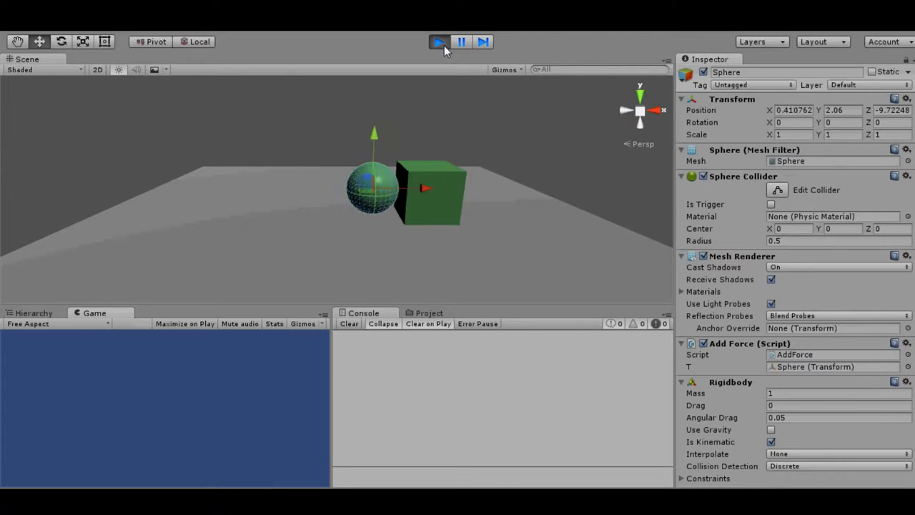
click(439, 41)
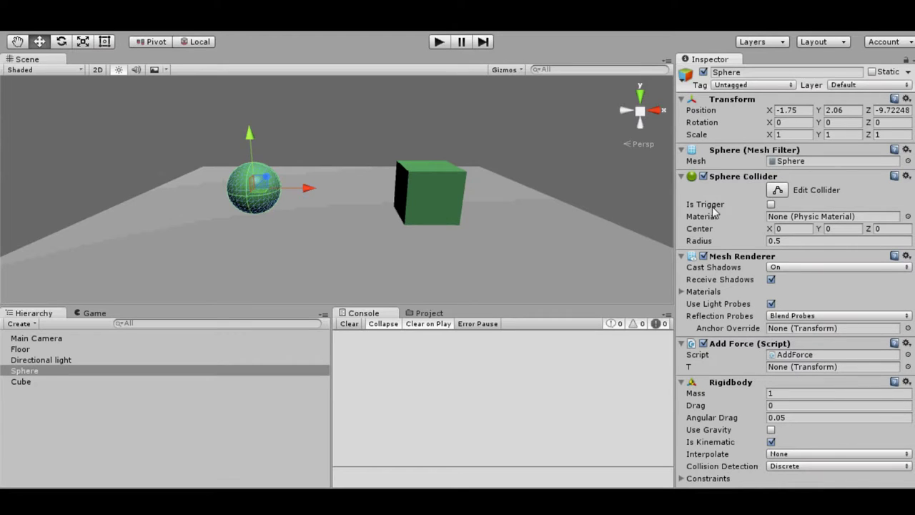
click(770, 204)
click(771, 205)
click(411, 191)
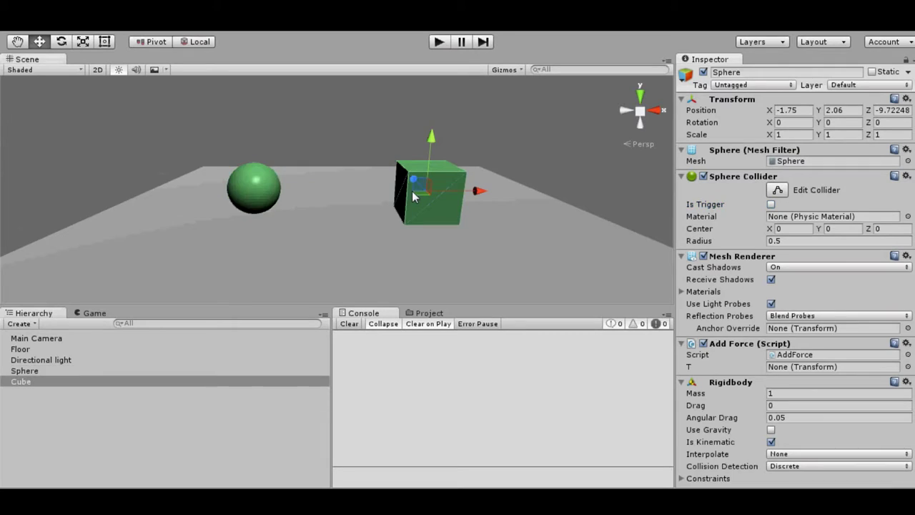
click(251, 192)
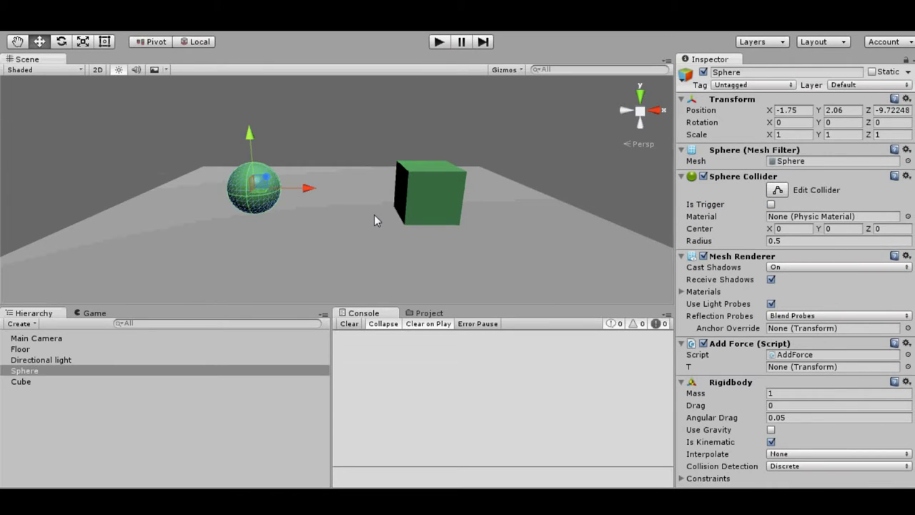